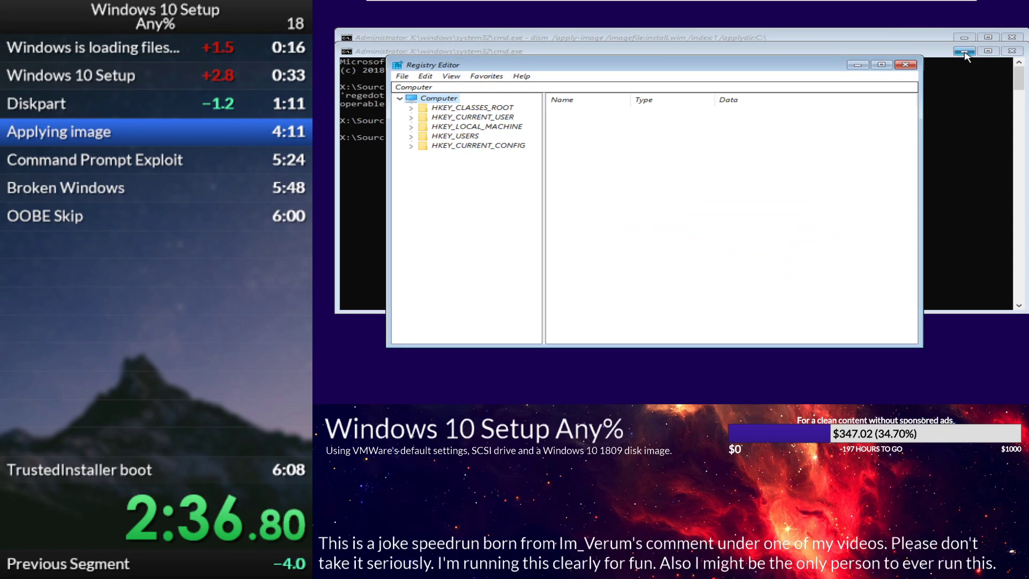
# Step: Select HKEY_LOCAL_MACHINE in Registry Editor and start loading an offline hive under it
pyautogui.click(402, 76)
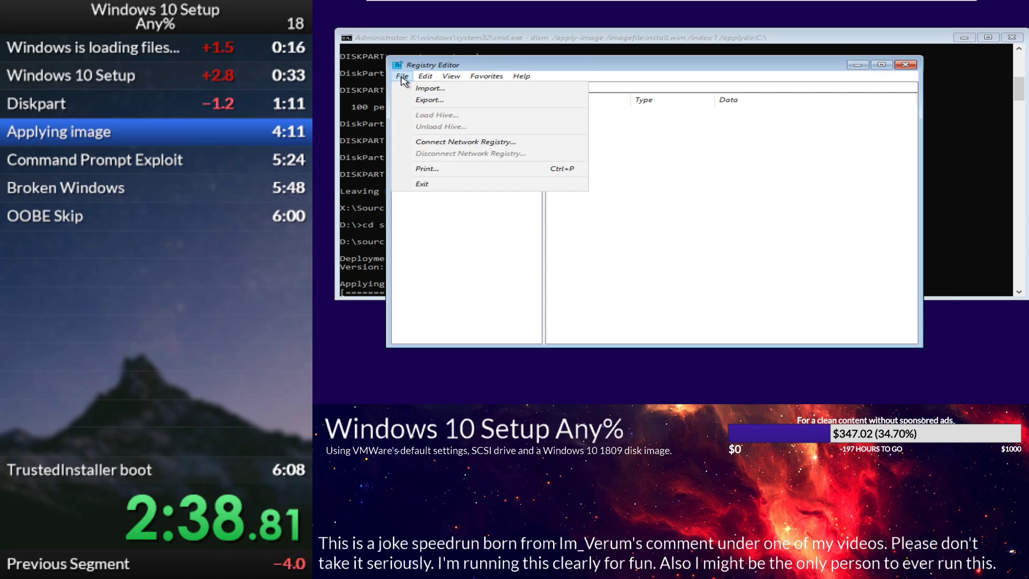
pyautogui.click(425, 127)
pyautogui.click(402, 76)
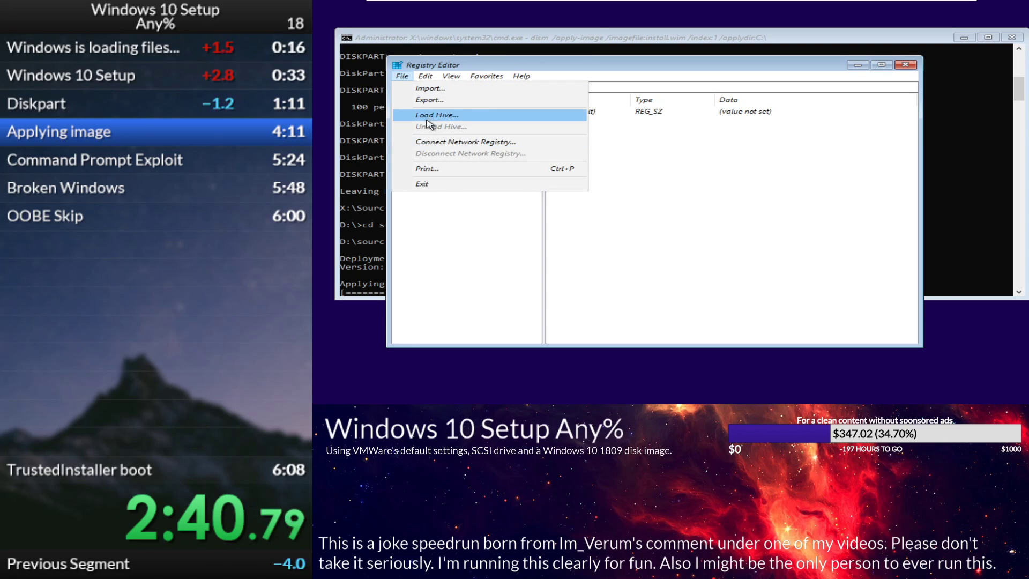
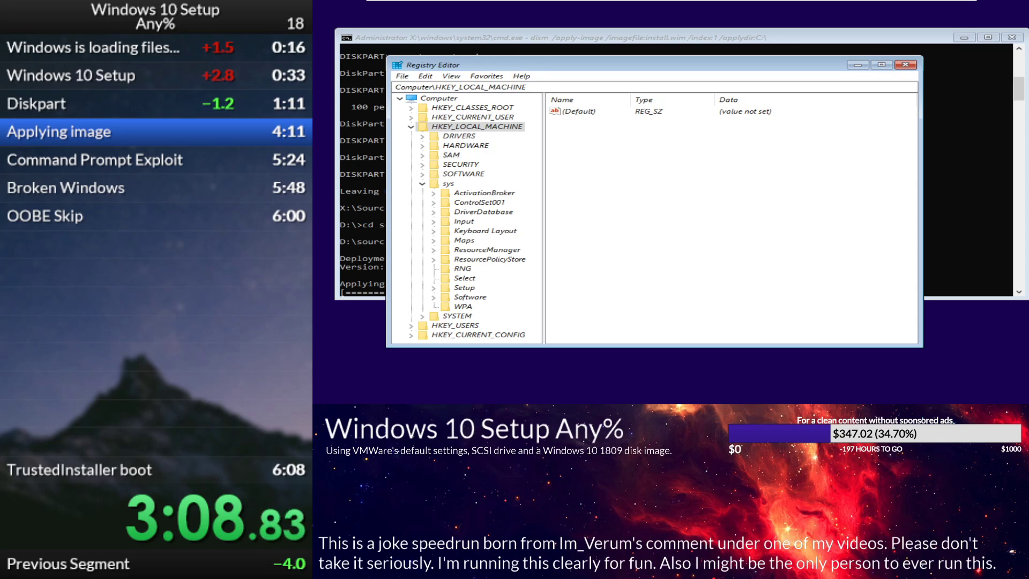
# Step: Expand the loaded soft hive under HKEY_LOCAL_MACHINE down to the Microsoft\Windows key
pyautogui.click(421, 165)
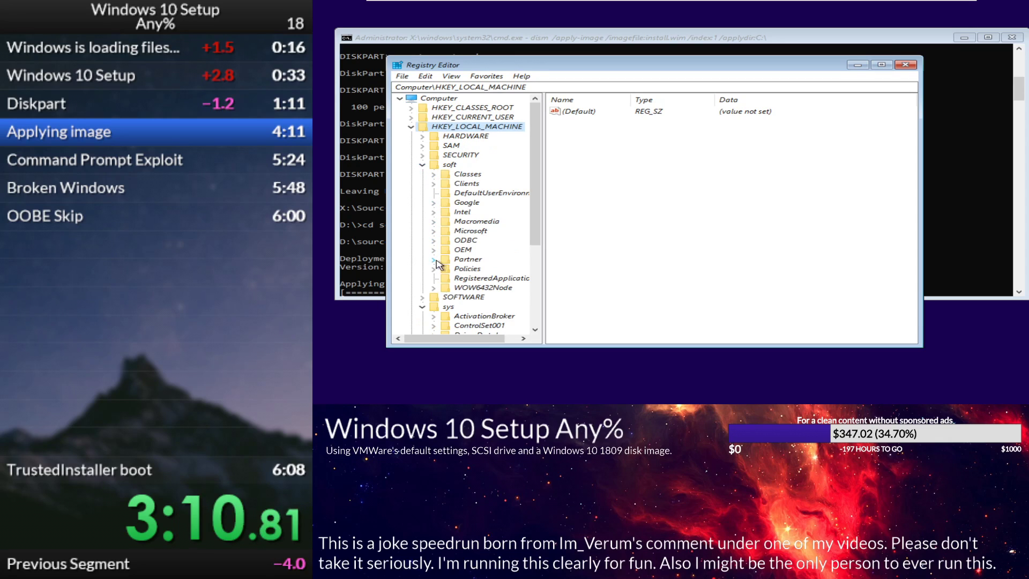
pyautogui.click(463, 231)
pyautogui.doubleClick(462, 232)
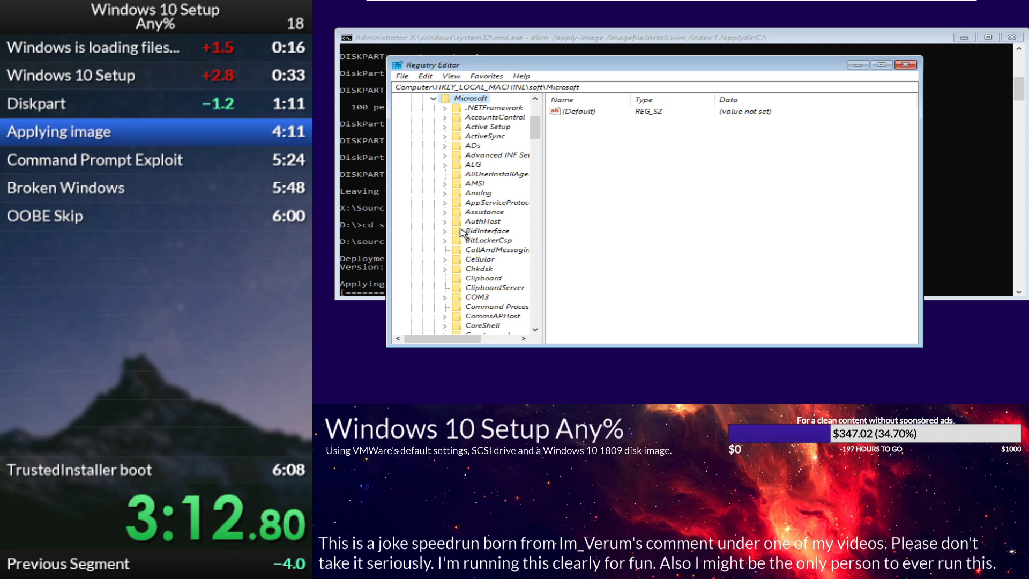
pyautogui.write('win')
pyautogui.press('Right')
pyautogui.press('Down')
pyautogui.press('Down')
pyautogui.press('Up')
pyautogui.press('Right')
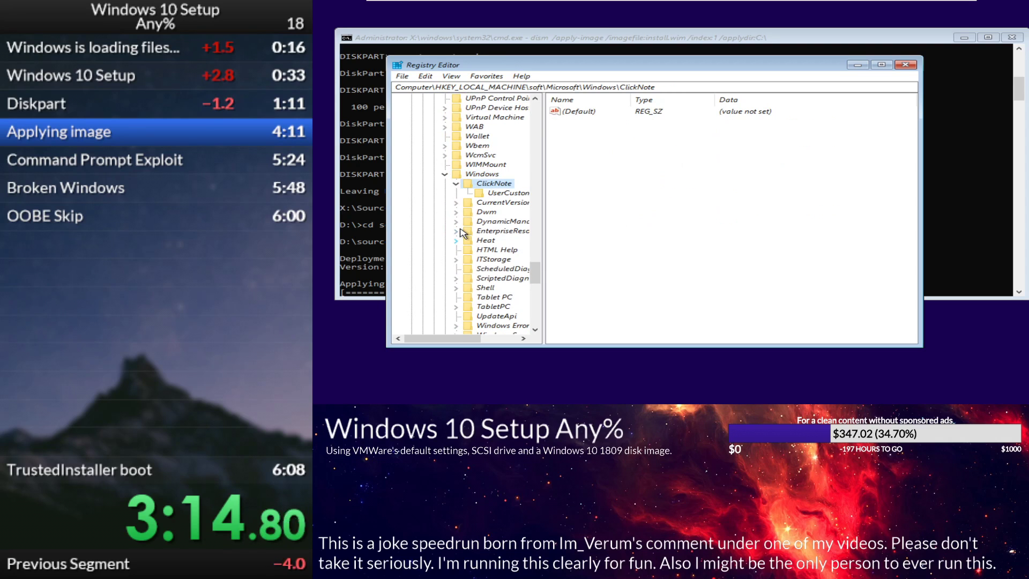
pyautogui.press('Up')
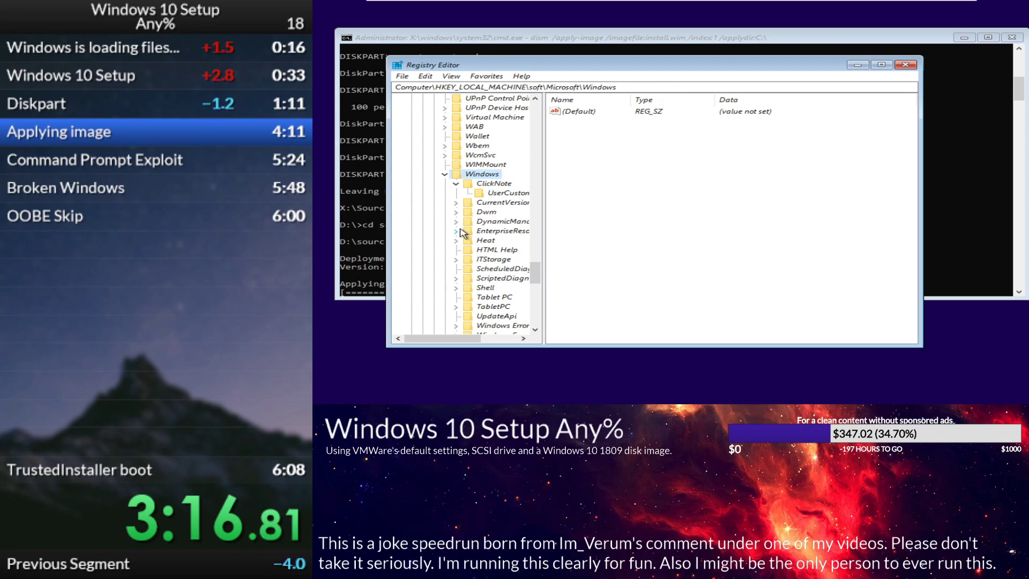
# Step: Open the CurrentVersion\Policies\System key under soft\Microsoft\Windows
pyautogui.doubleClick(485, 203)
pyautogui.click(494, 222)
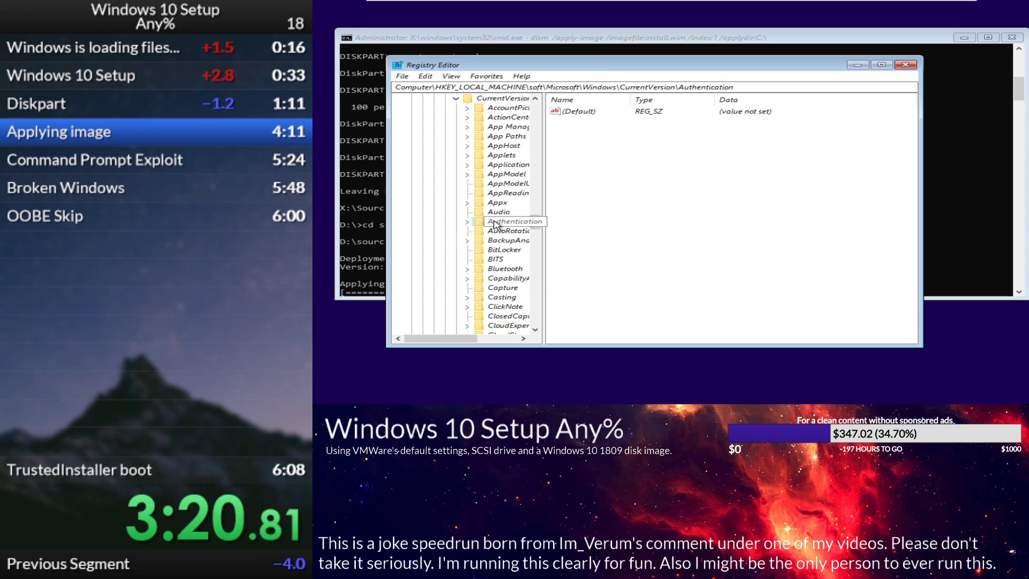
pyautogui.write('po')
pyautogui.press('Right')
pyautogui.press('s')
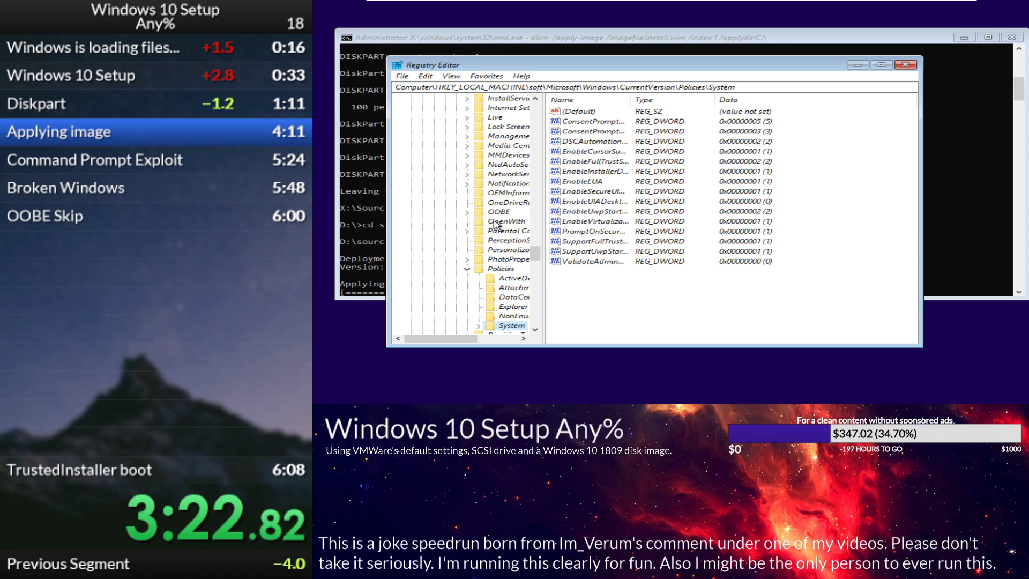
# Step: Create a DWORD value named VerboseStatus in the Policies\System key and set its data to 1
pyautogui.rightClick(576, 274)
pyautogui.moveTo(611, 281)
pyautogui.click(683, 320)
pyautogui.write('VerboseStatus')
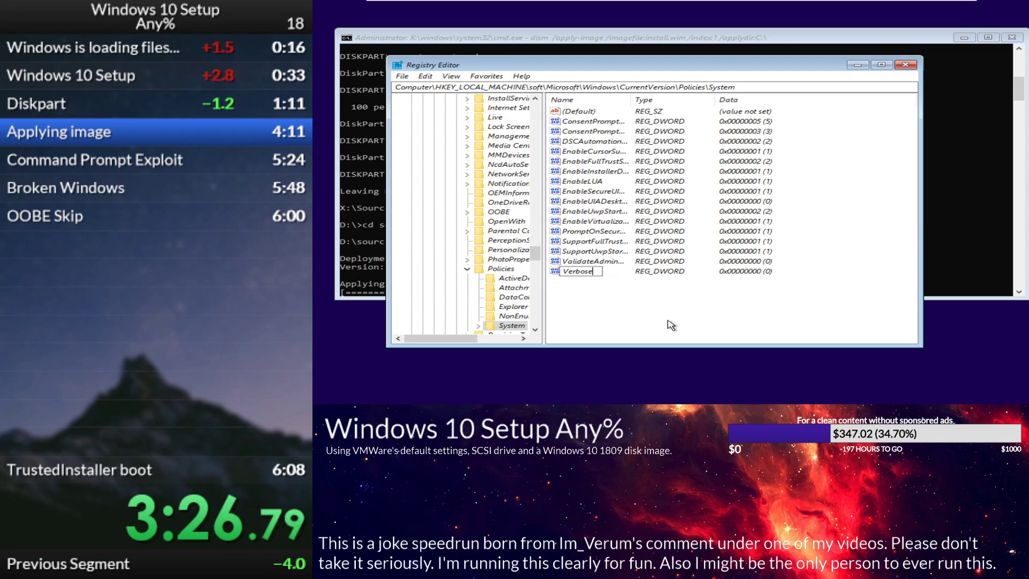
pyautogui.press('Return')
pyautogui.press('Return')
pyautogui.write('1')
pyautogui.press('Return')
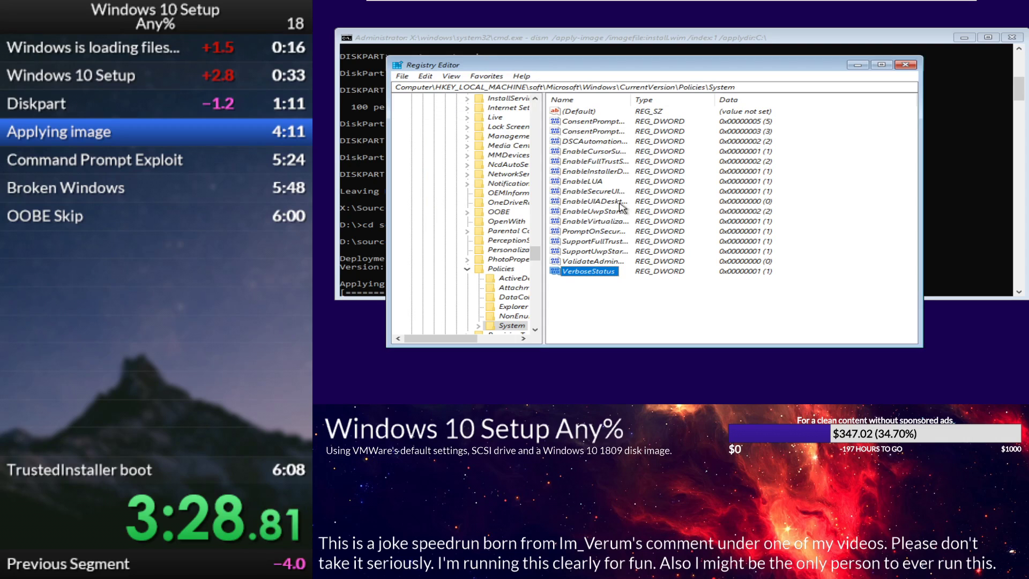
# Step: Set the EnableCursorSuppression DWORD in the Policies\System key to 0
pyautogui.click(604, 156)
pyautogui.press('Return')
pyautogui.press('Return')
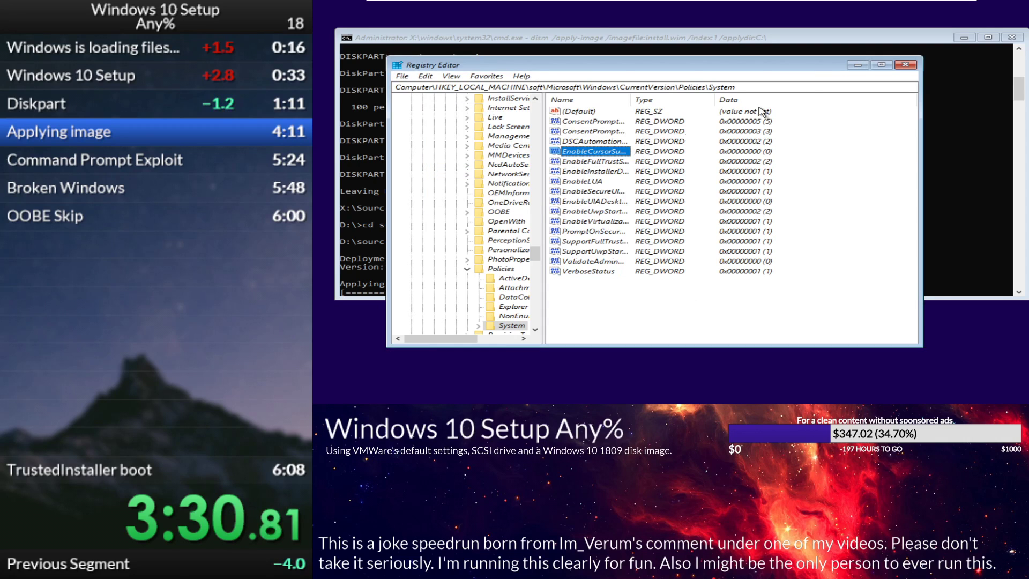
# Step: Close Registry Editor and return to the command prompt applying the image, clearing its text selection so dism can continue
pyautogui.click(905, 64)
pyautogui.click(837, 150)
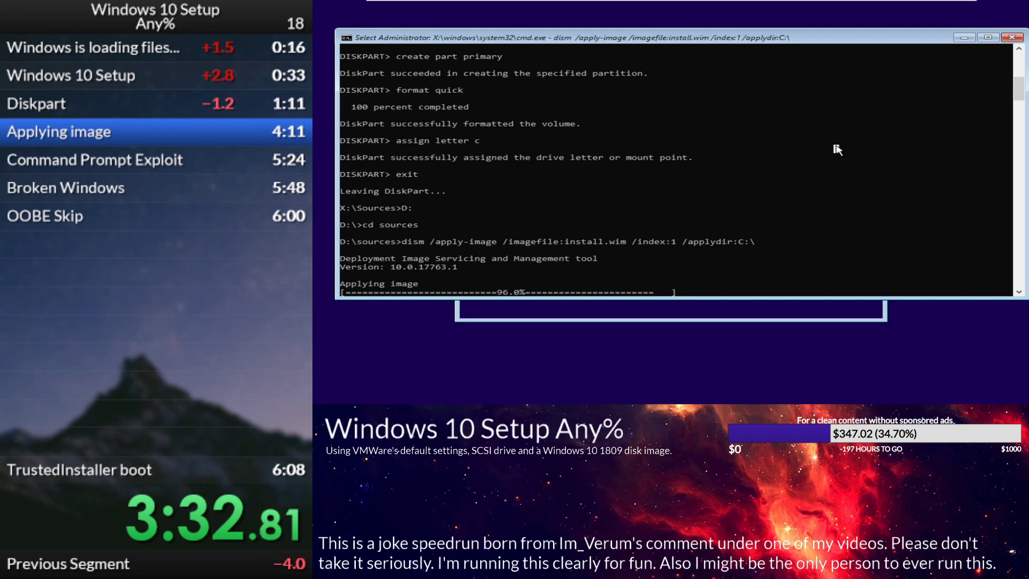
pyautogui.press('Escape')
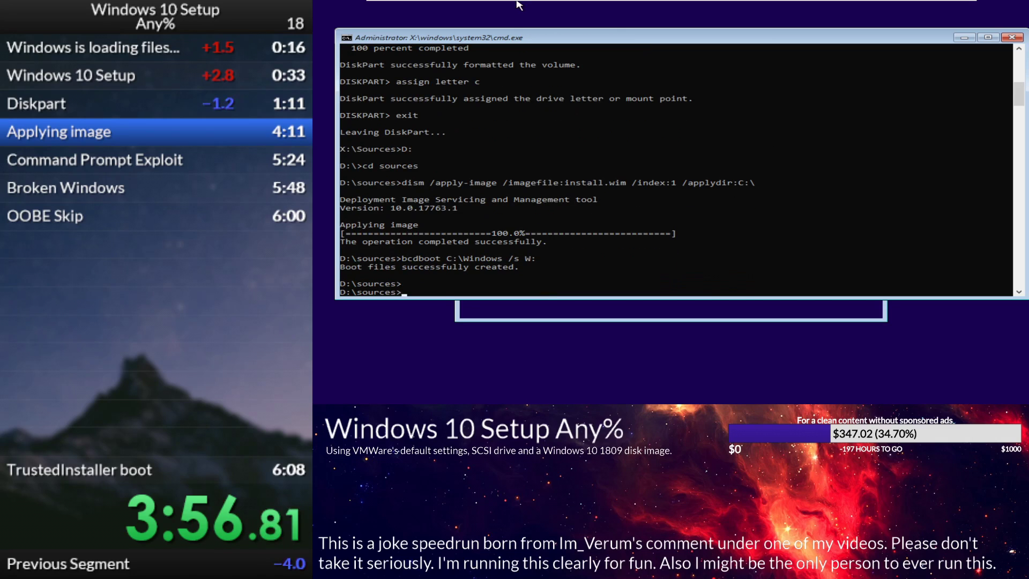
# Step: Restart the virtual machine and record the Applying image split in the run timer
pyautogui.hotkey('ctrl', 'r')
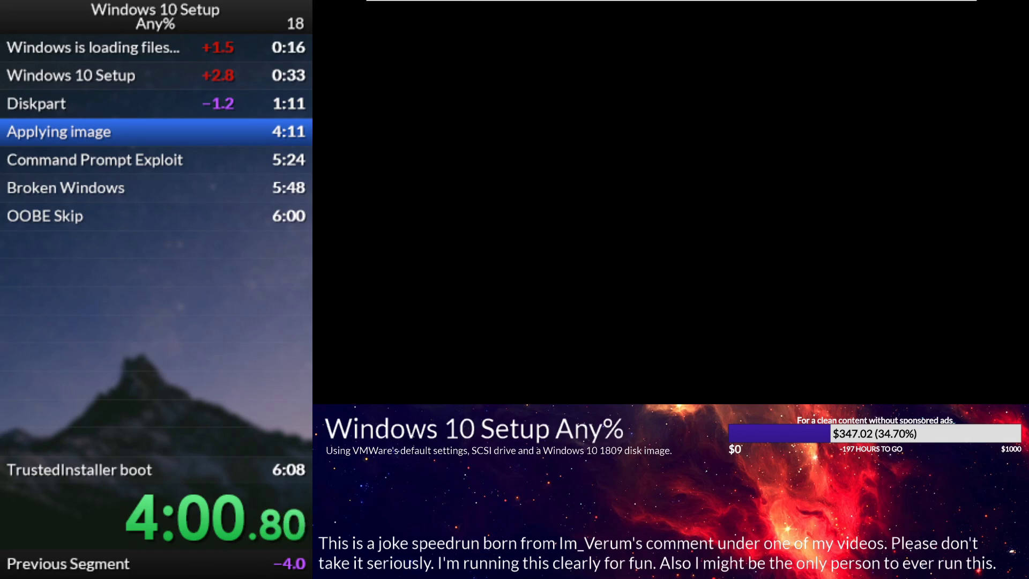
pyautogui.press('KP_1')
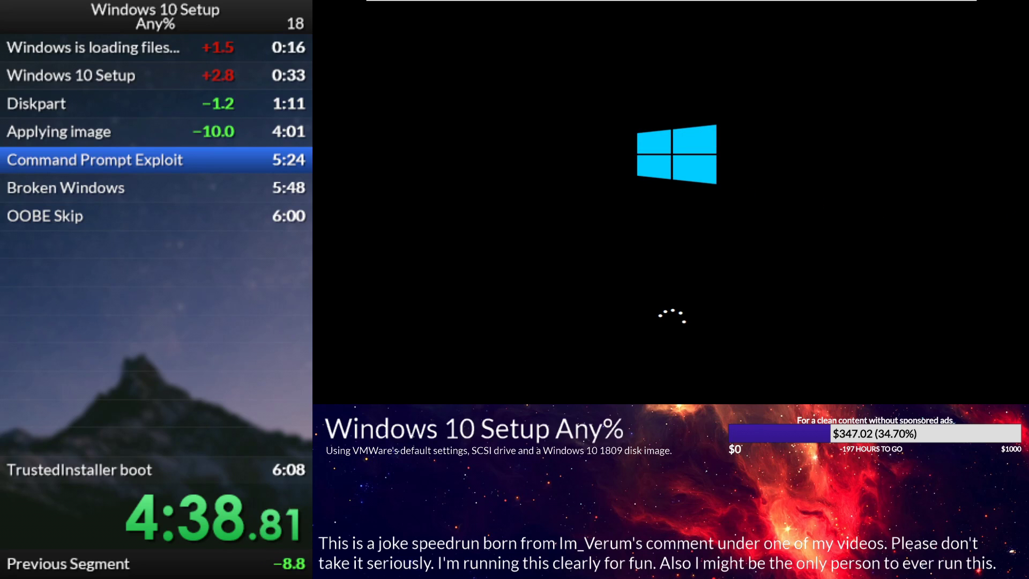
# Step: Open a command prompt during the Windows boot screen and enter the command oobe\windeploy
pyautogui.hotkey('shift', 'F10')
pyautogui.write('oobe\\windeploy')
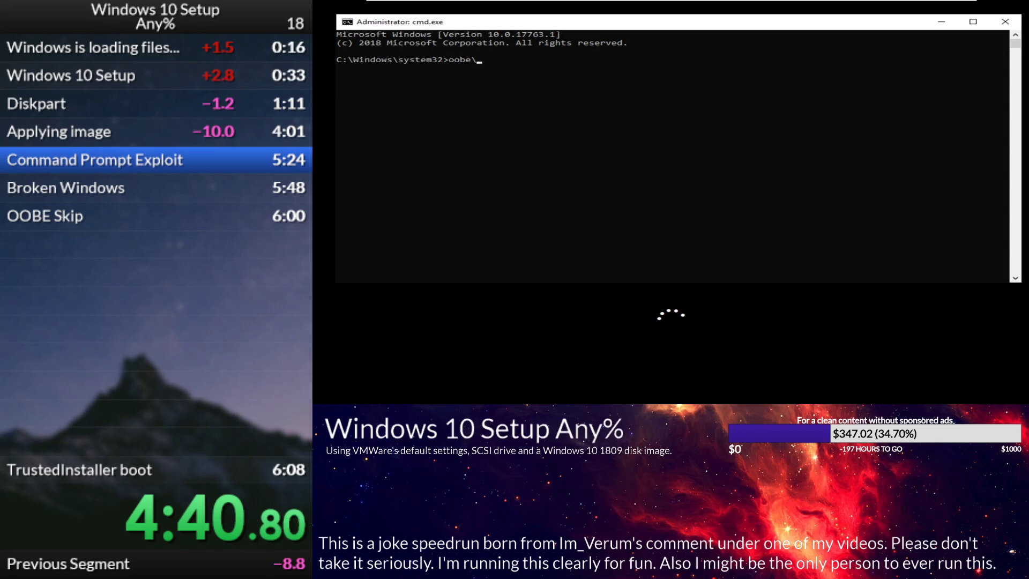
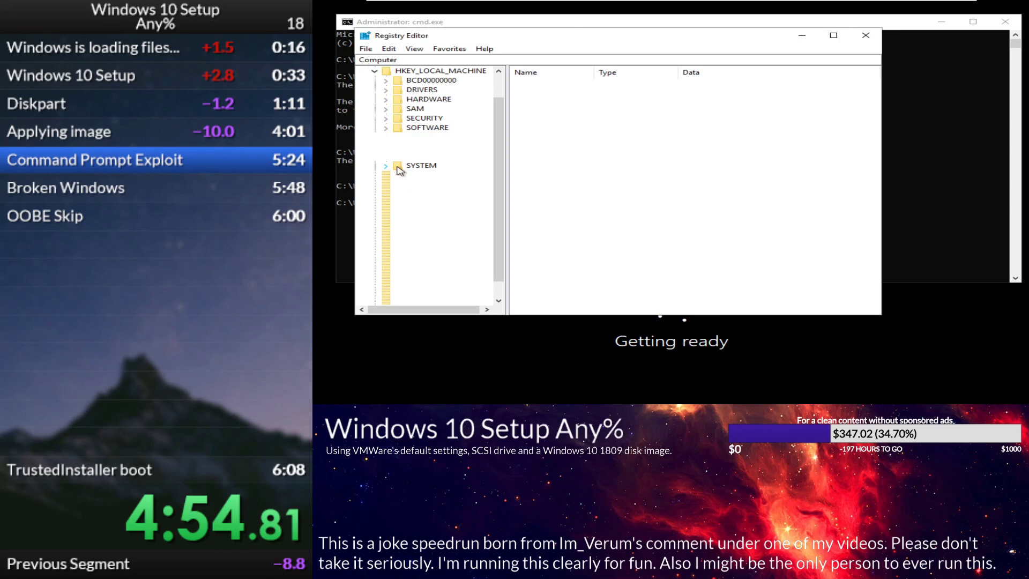
# Step: Open the OOBEInProgress value in the HKEY_LOCAL_MACHINE\SYSTEM\Setup key for editing
pyautogui.click(426, 270)
pyautogui.doubleClick(556, 114)
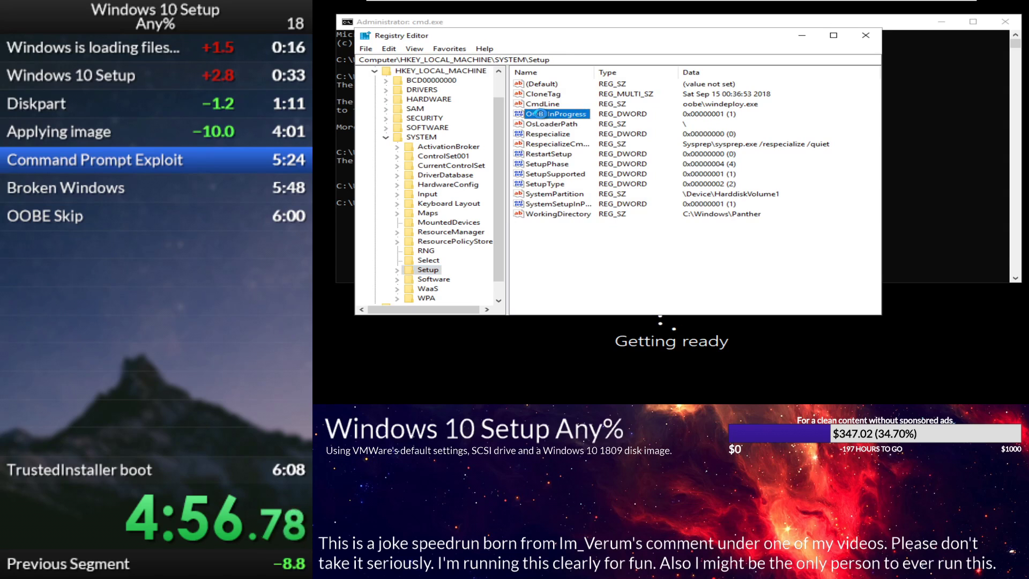
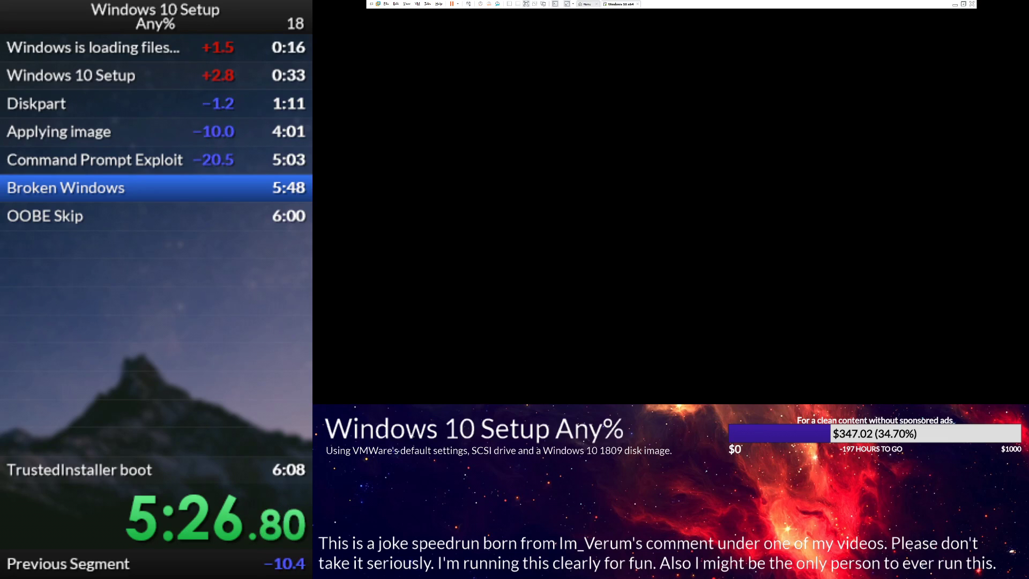
# Step: Record the Broken Windows, OOBE Skip and TrustedInstaller boot splits in the run timer as each boot stage is reached
pyautogui.press('KP_1')
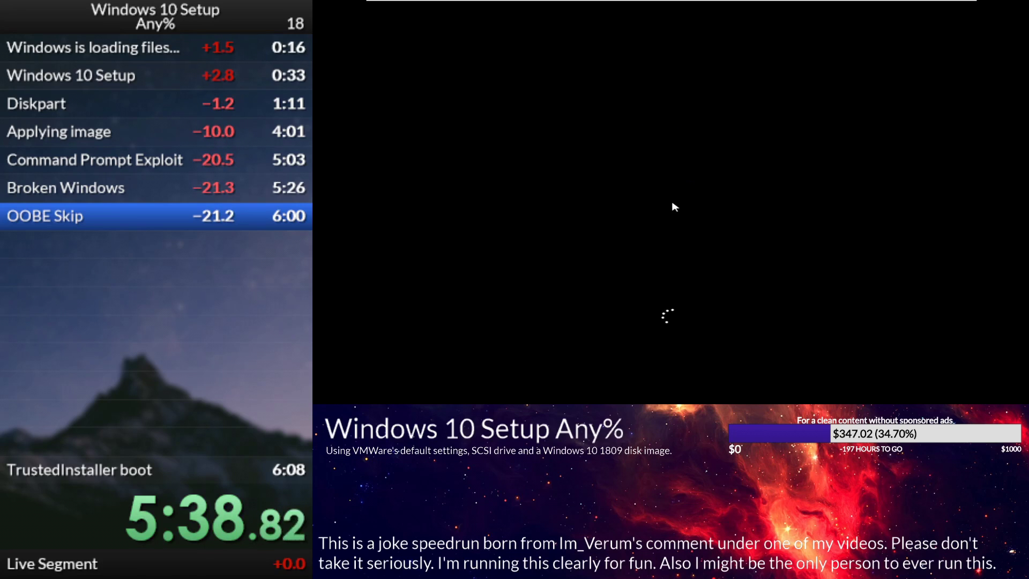
pyautogui.press('KP_1')
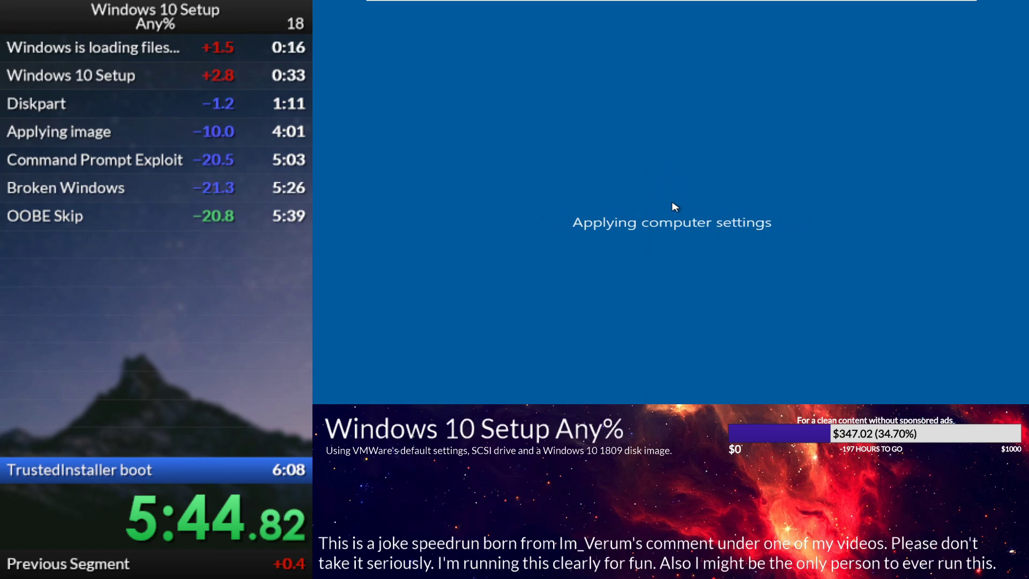
pyautogui.press('KP_1')
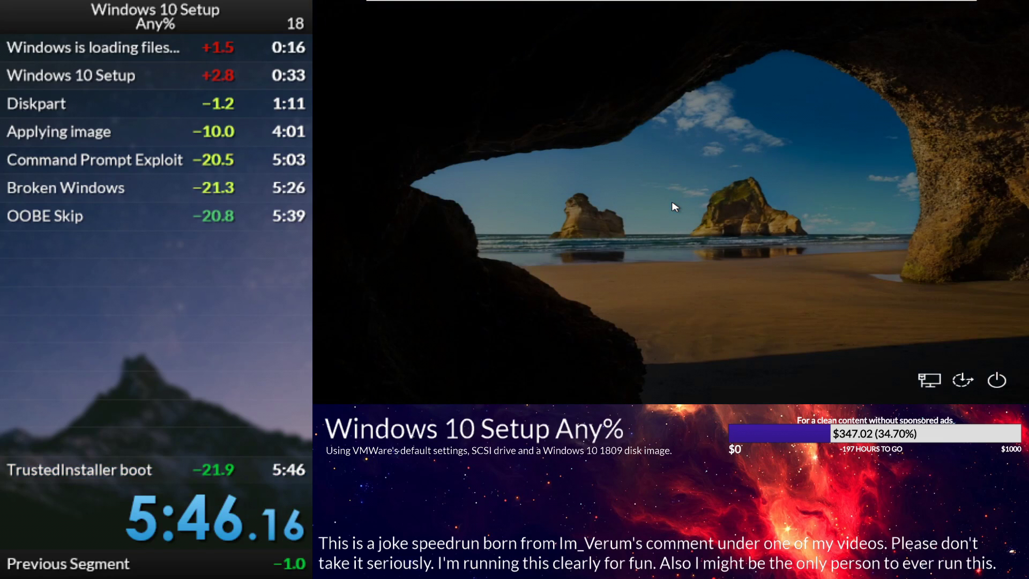